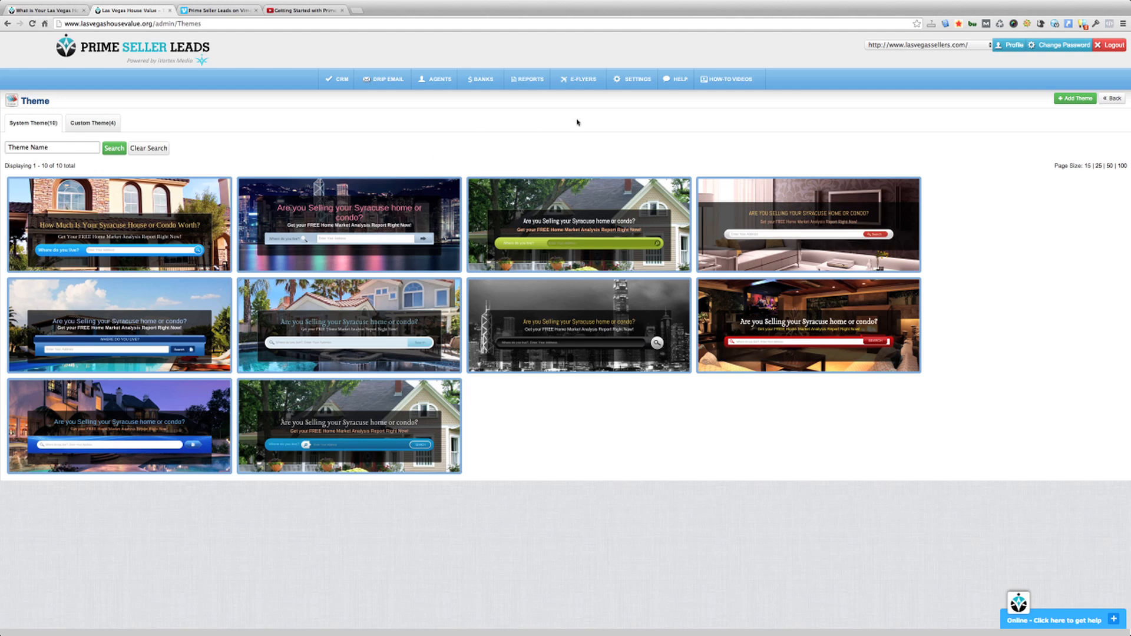
- Open the Step 4 options from the site settings
click(635, 85)
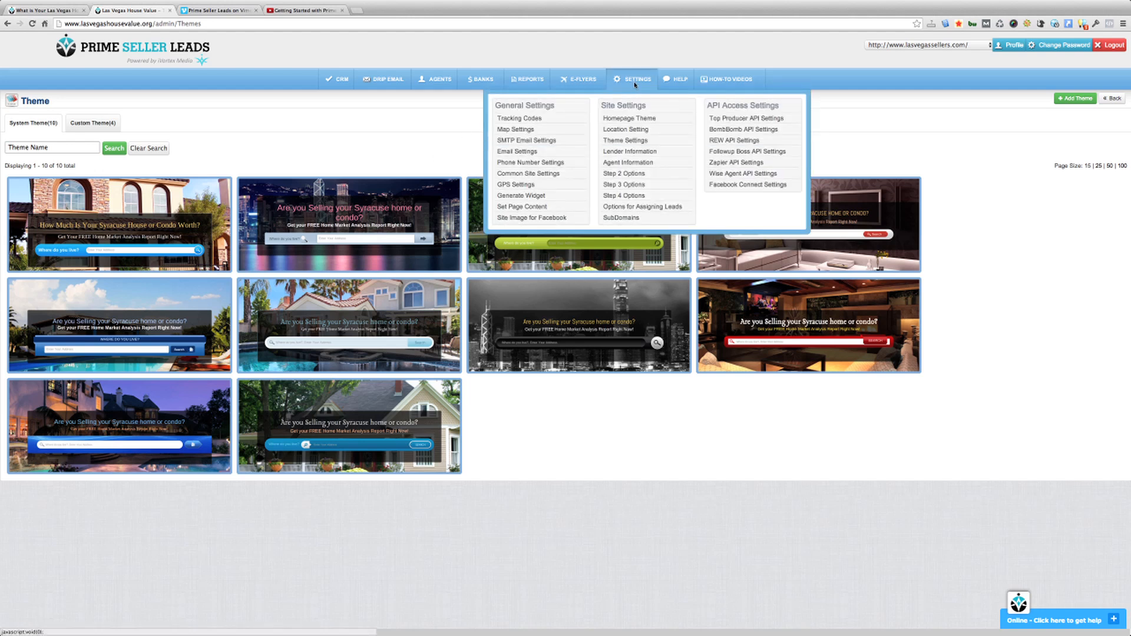
click(623, 197)
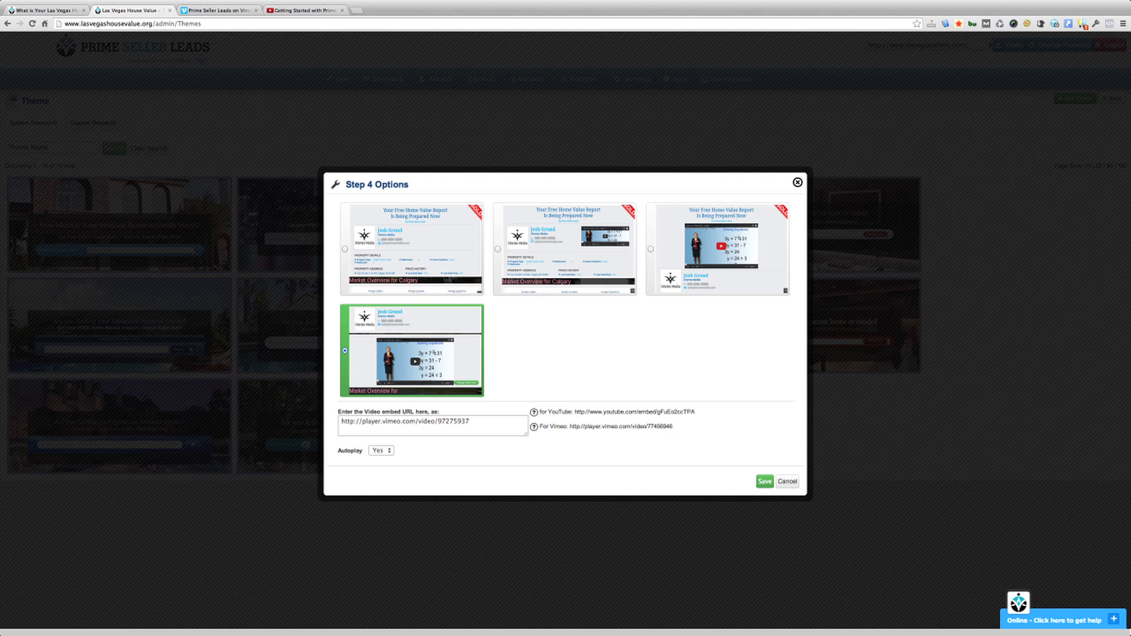
- Switch to the Vimeo video page, reopen the video's sharing options and select its full embed code
click(222, 11)
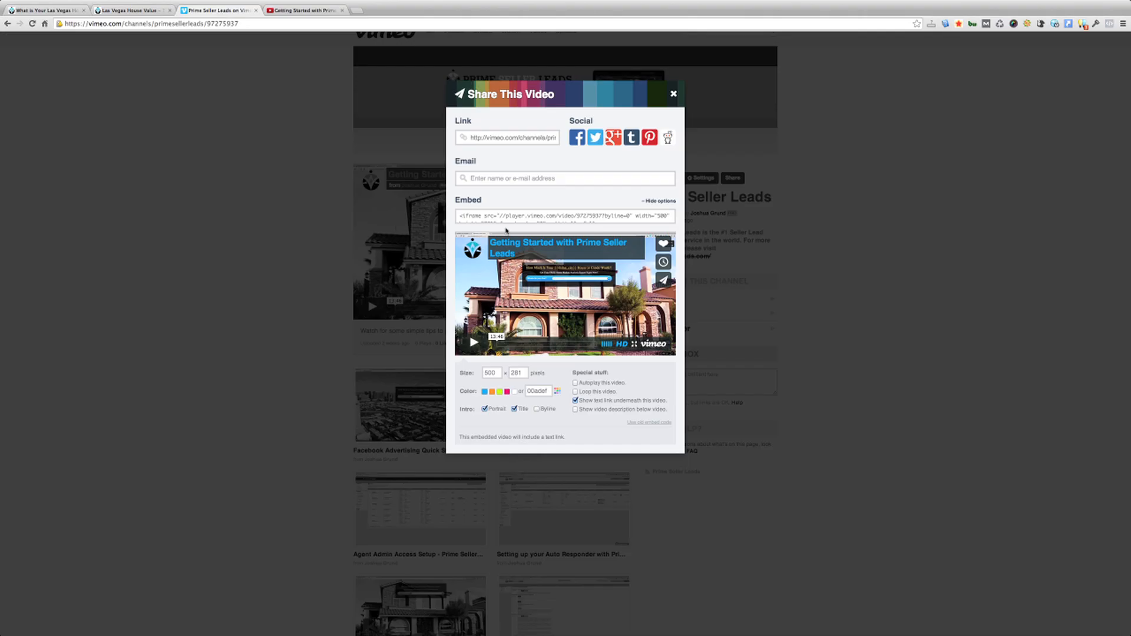
click(675, 96)
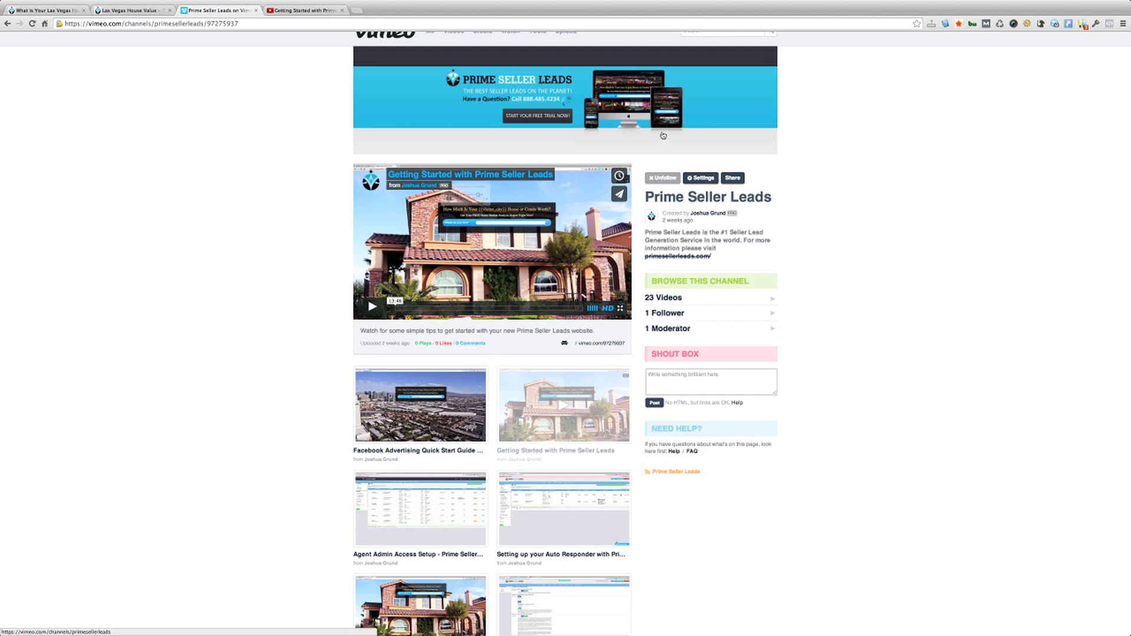
click(620, 196)
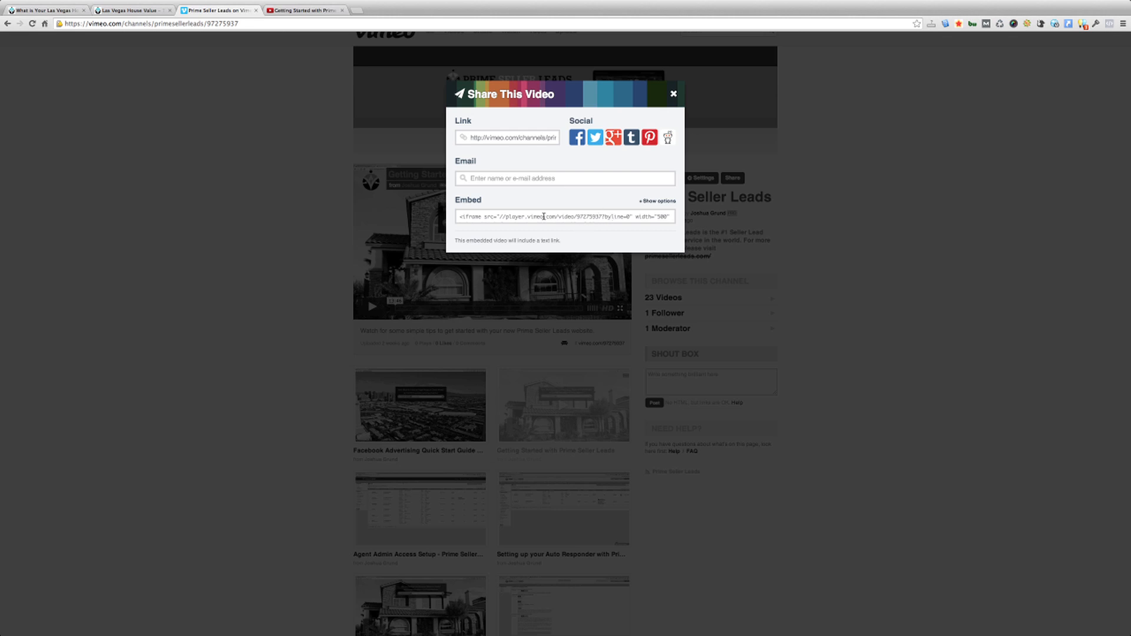
click(616, 217)
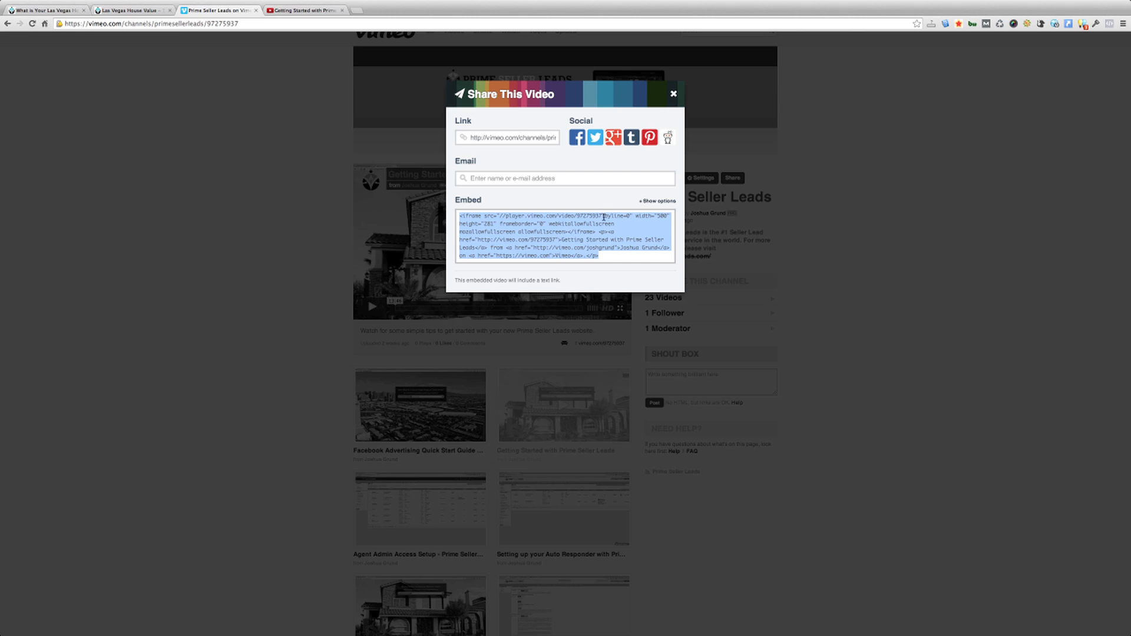
scroll(624, 217, up, 1)
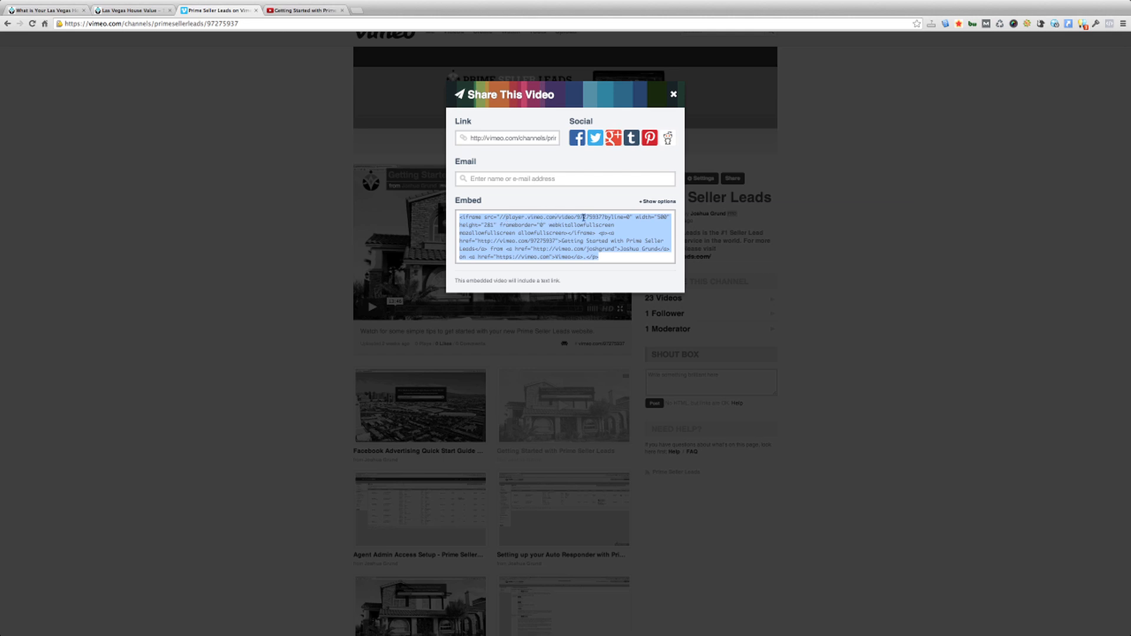
- Return to the Step 4 options and examine the format of the entered Vimeo video embed URL
click(143, 11)
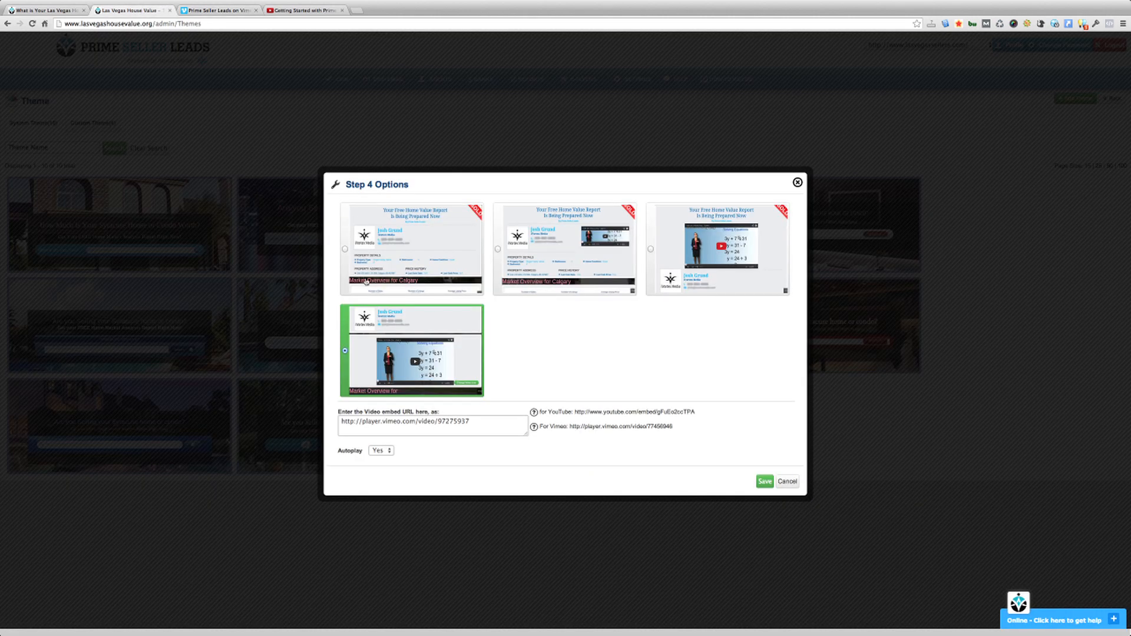
click(387, 425)
drag(472, 425, 339, 422)
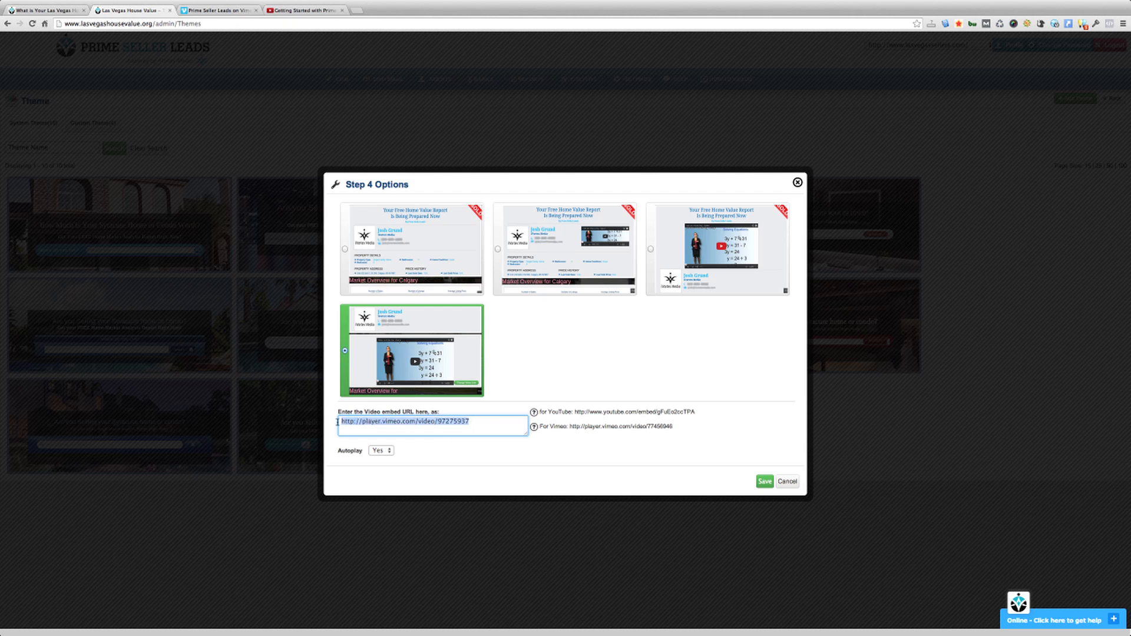
click(389, 424)
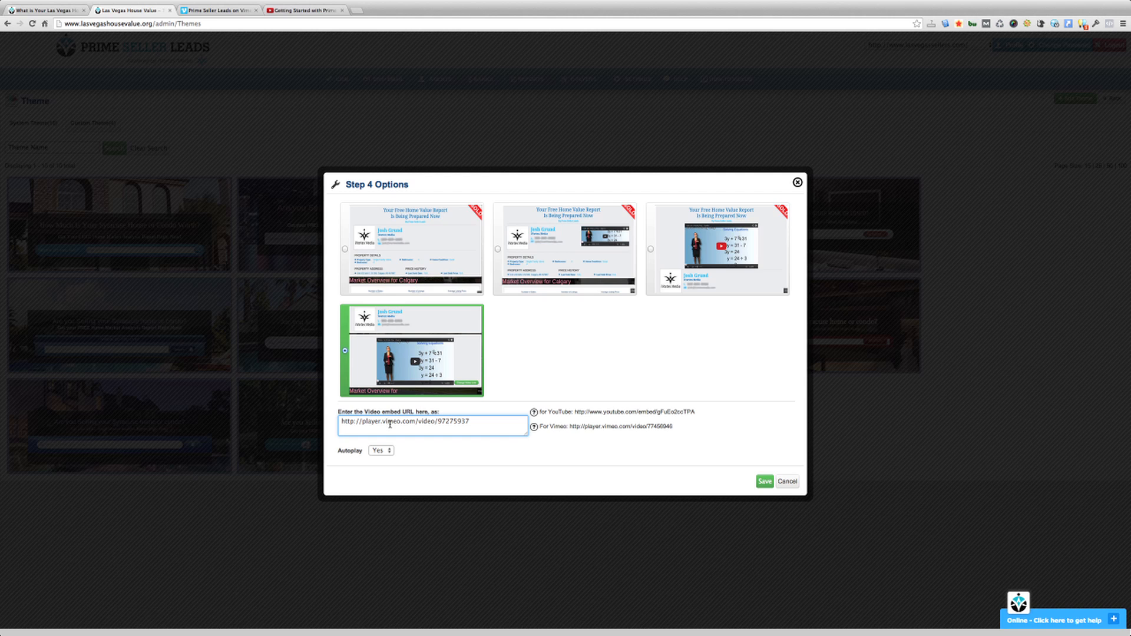
click(431, 411)
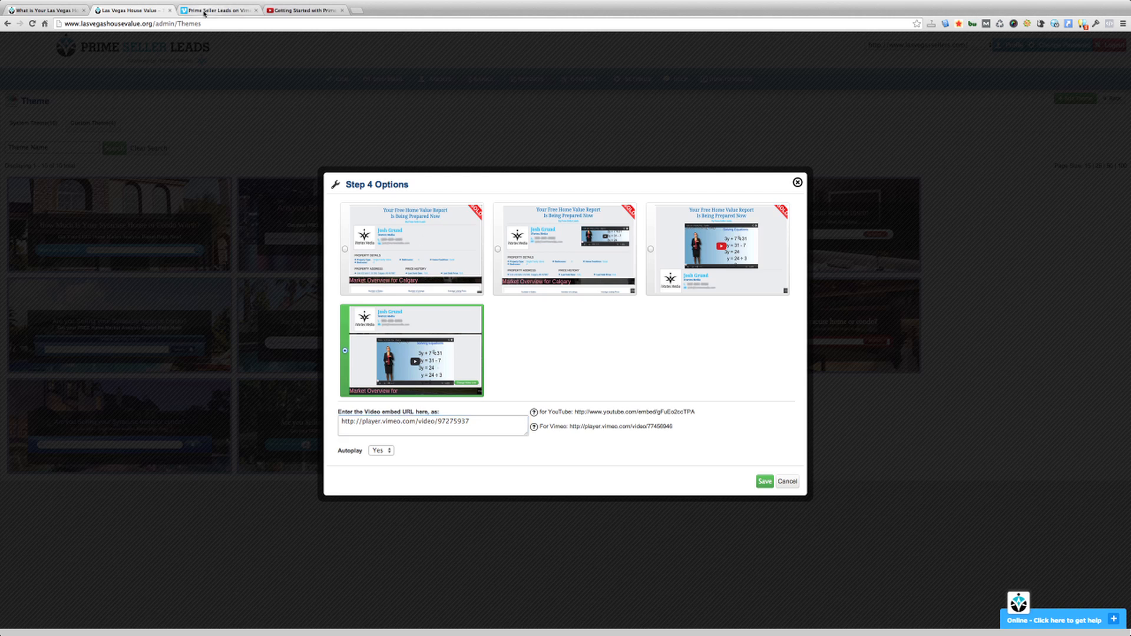
click(286, 11)
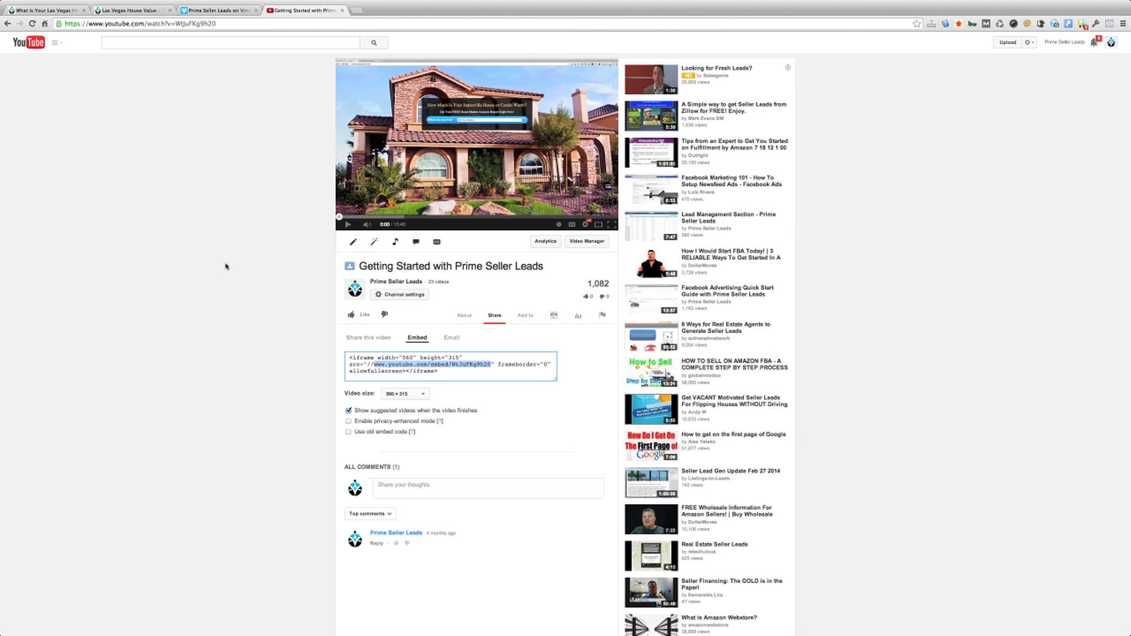
click(495, 320)
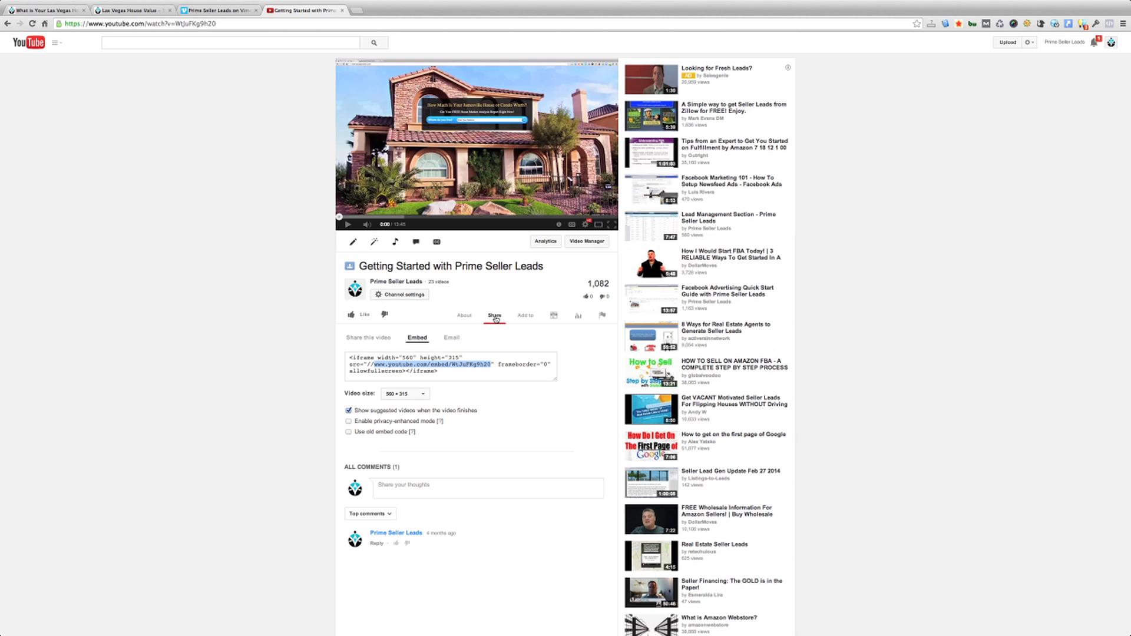
click(418, 338)
click(404, 361)
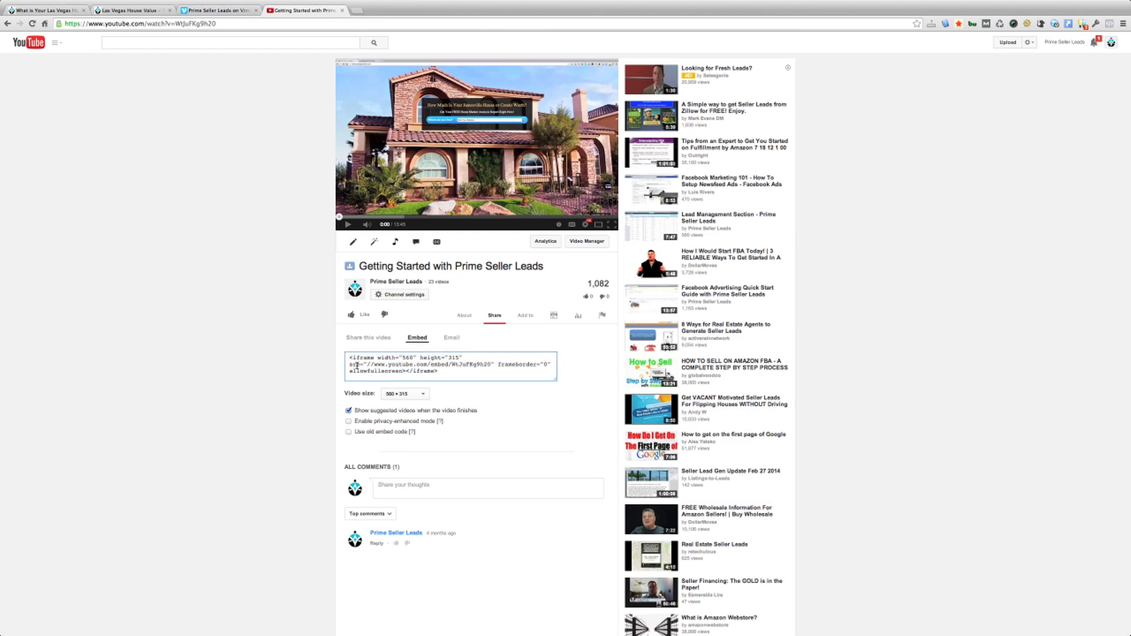
drag(375, 365, 489, 365)
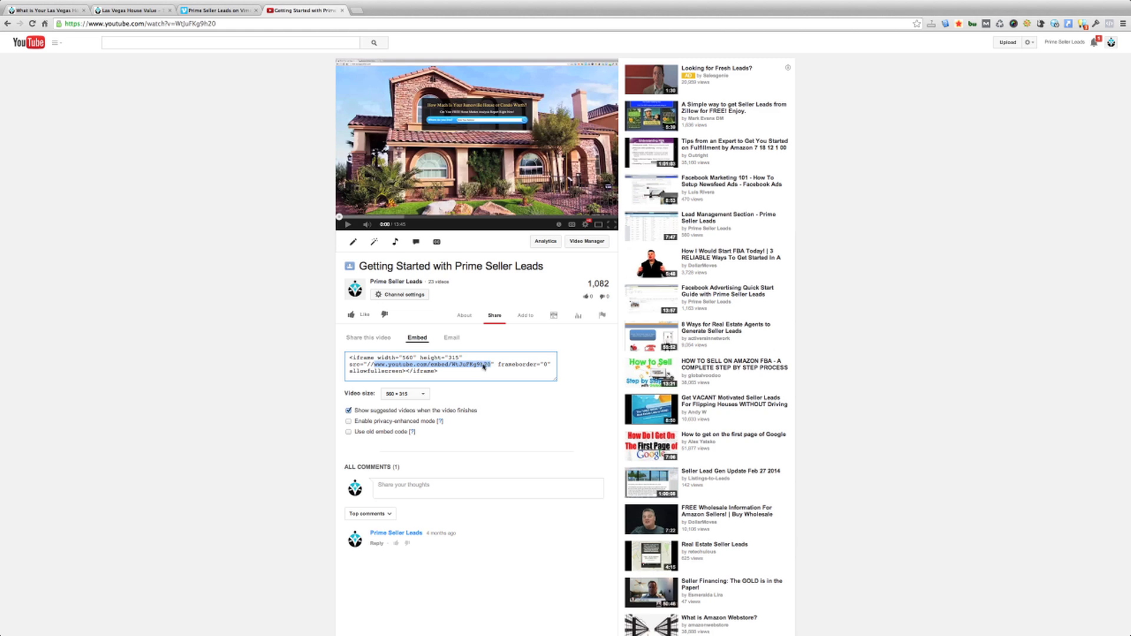
- Return to the Step 4 options and view the embed URL help examples for YouTube and Vimeo
click(136, 10)
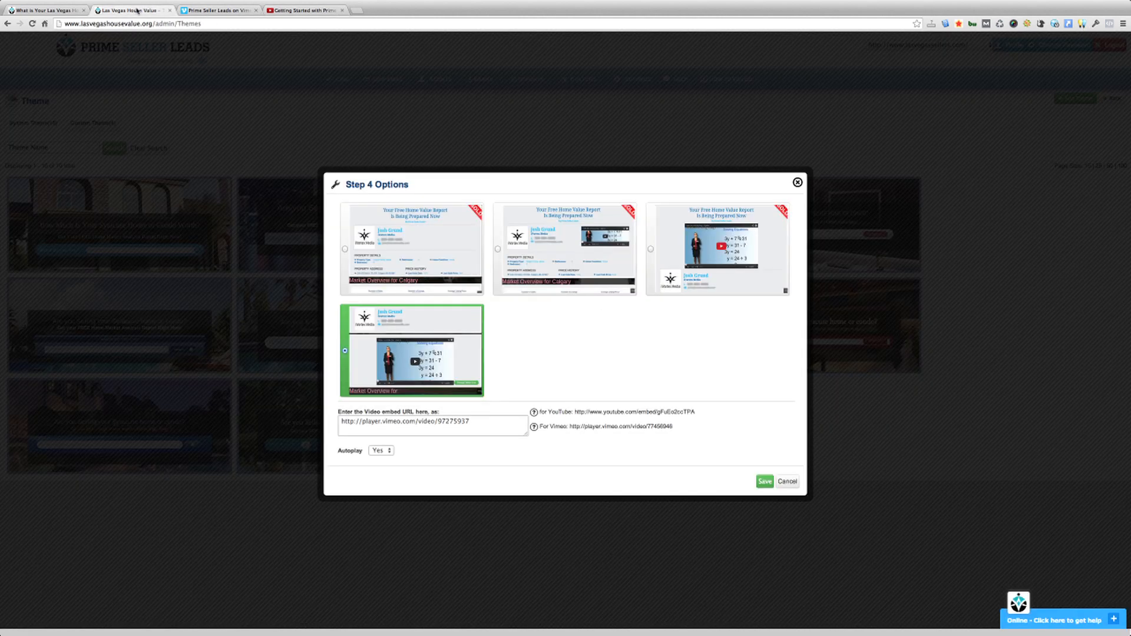
click(387, 423)
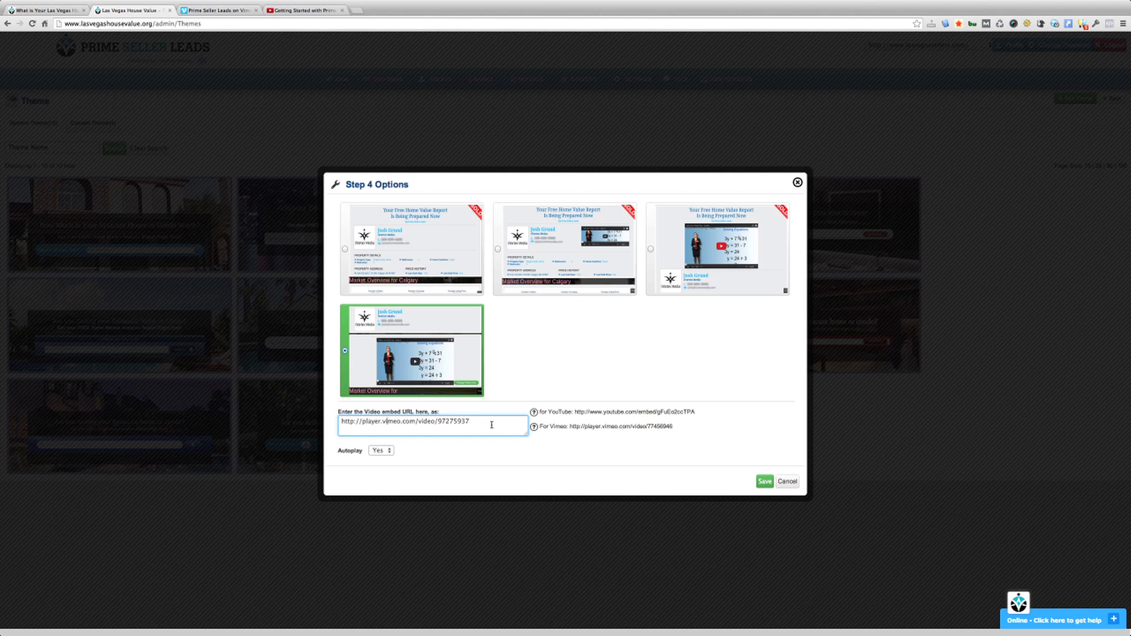
click(533, 412)
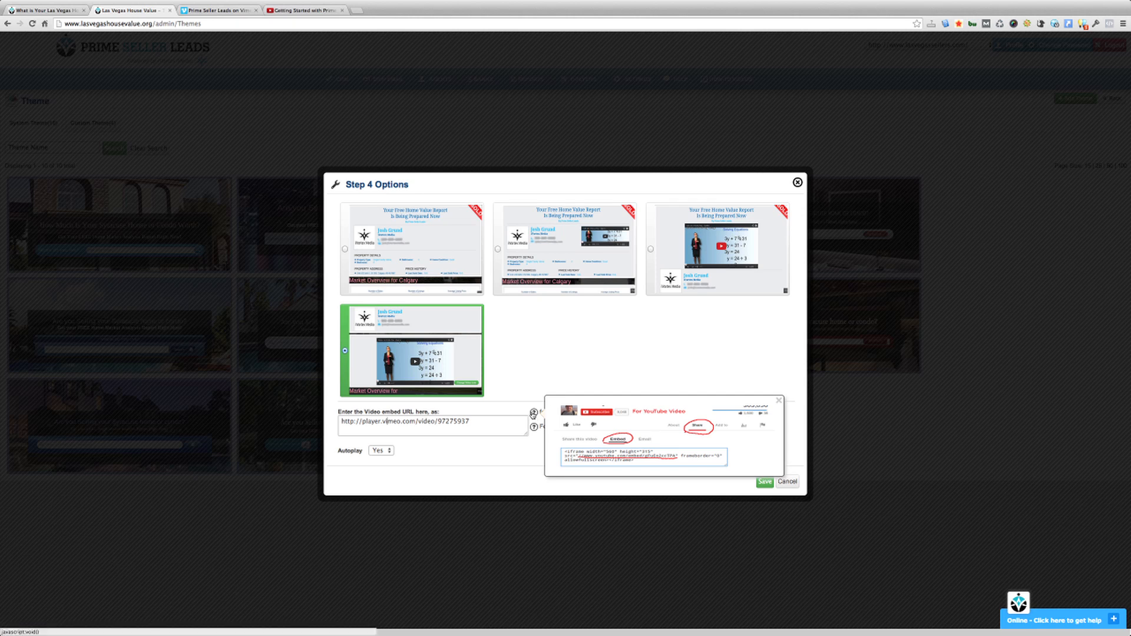
click(533, 428)
mouse_move(534, 417)
click(778, 401)
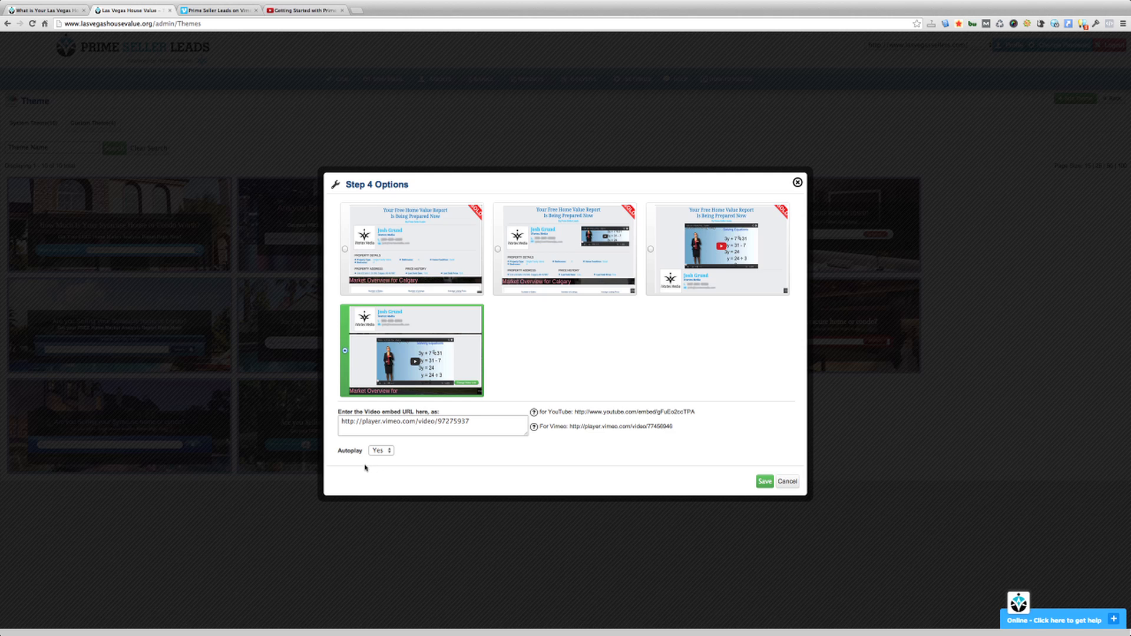
- Save the Step 4 options and check the embedded video on the live home value report page
click(764, 485)
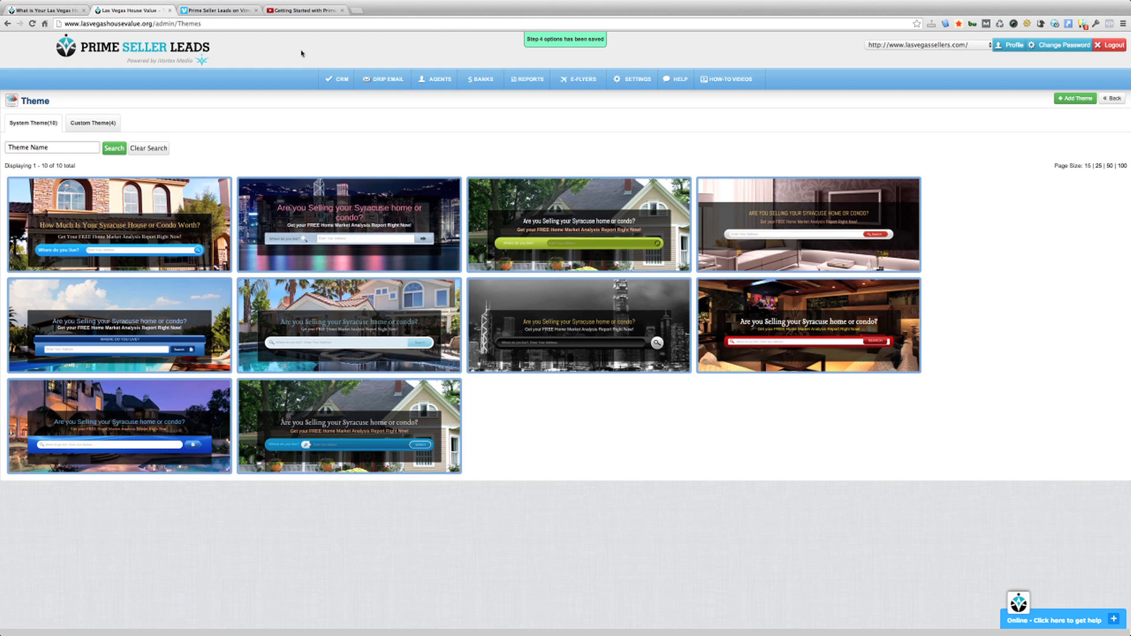
click(56, 10)
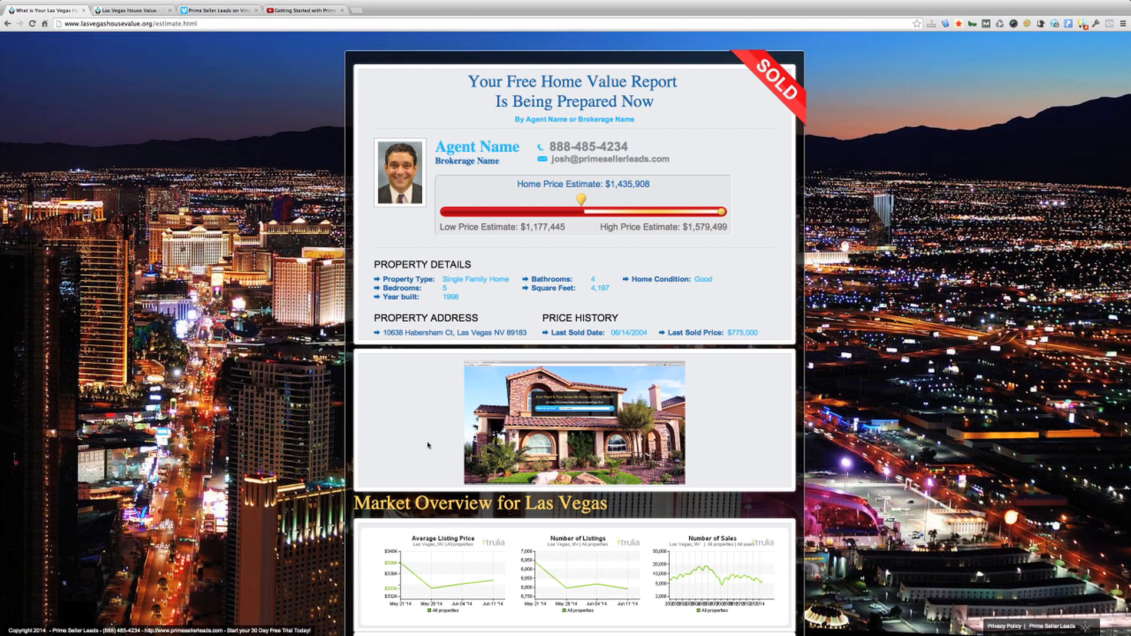
mouse_move(593, 432)
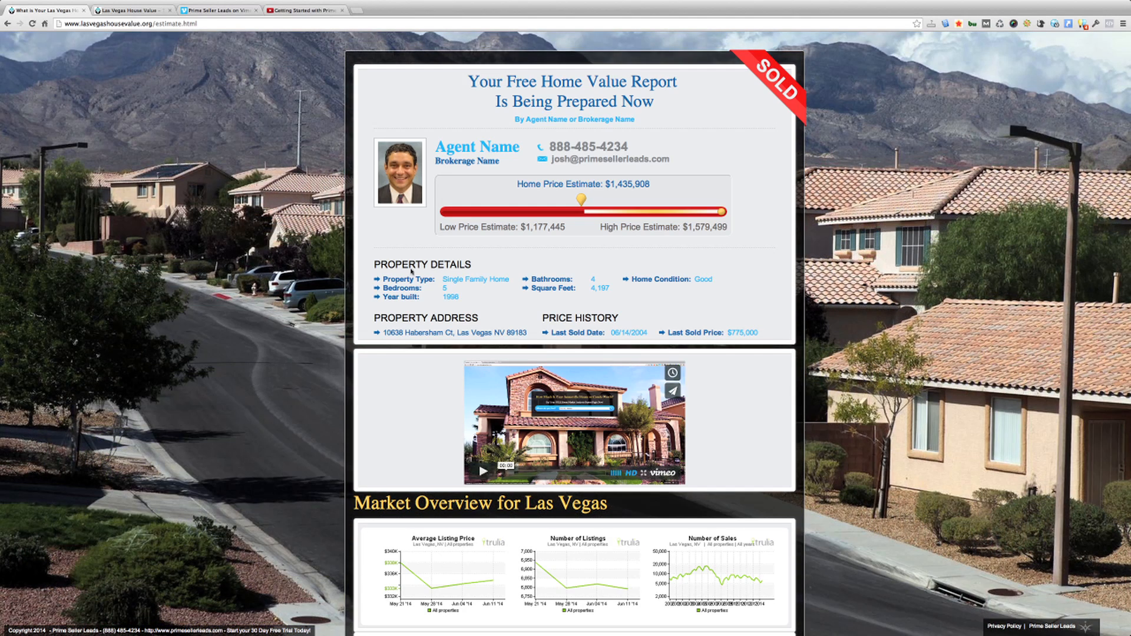
- Open the admin's page content editor at Step 4 and bring up the settings for changing the video link
click(131, 10)
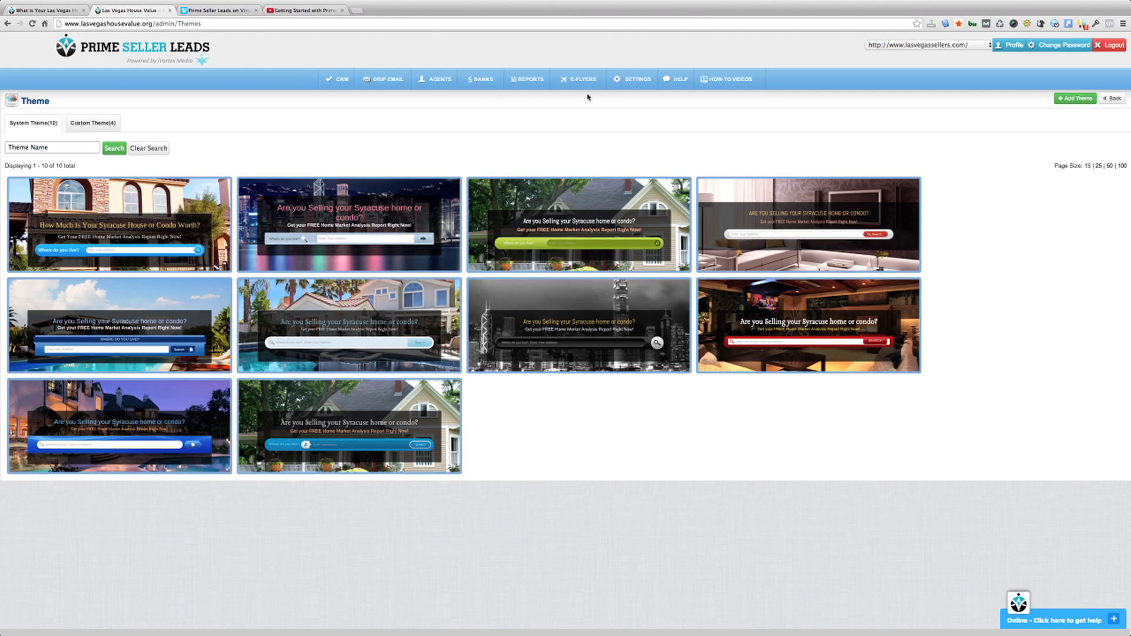
click(629, 86)
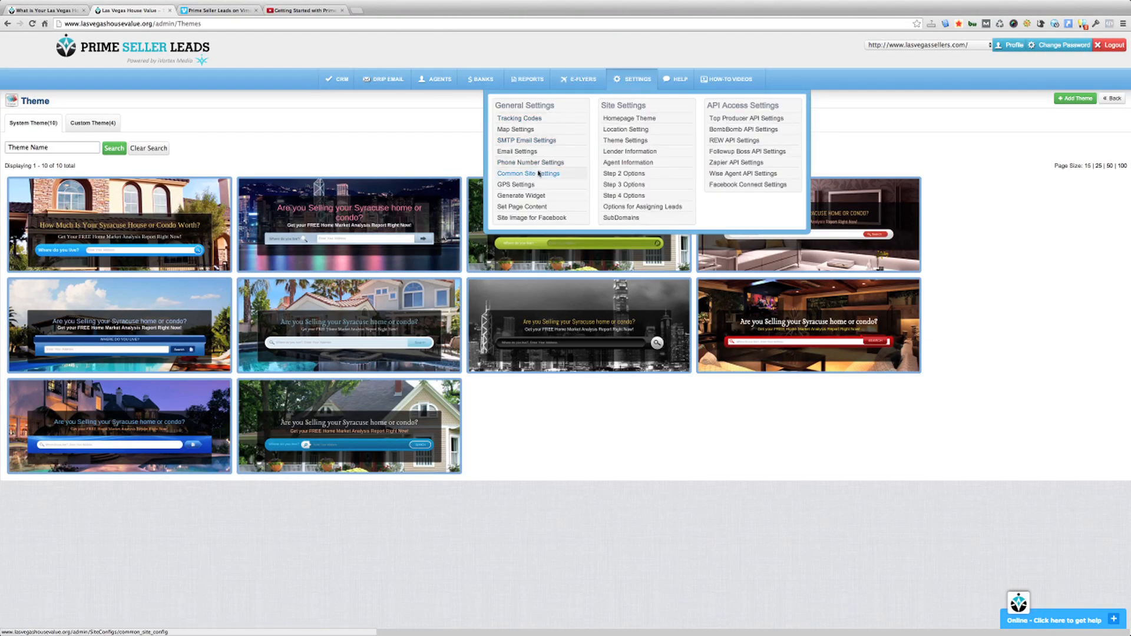
click(535, 207)
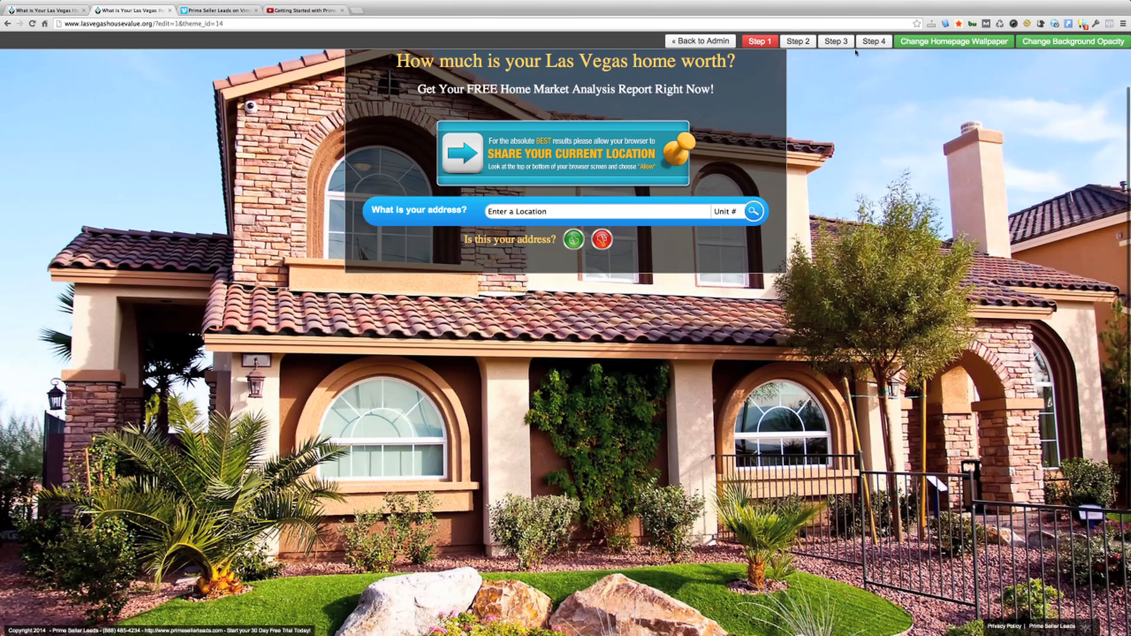
click(873, 42)
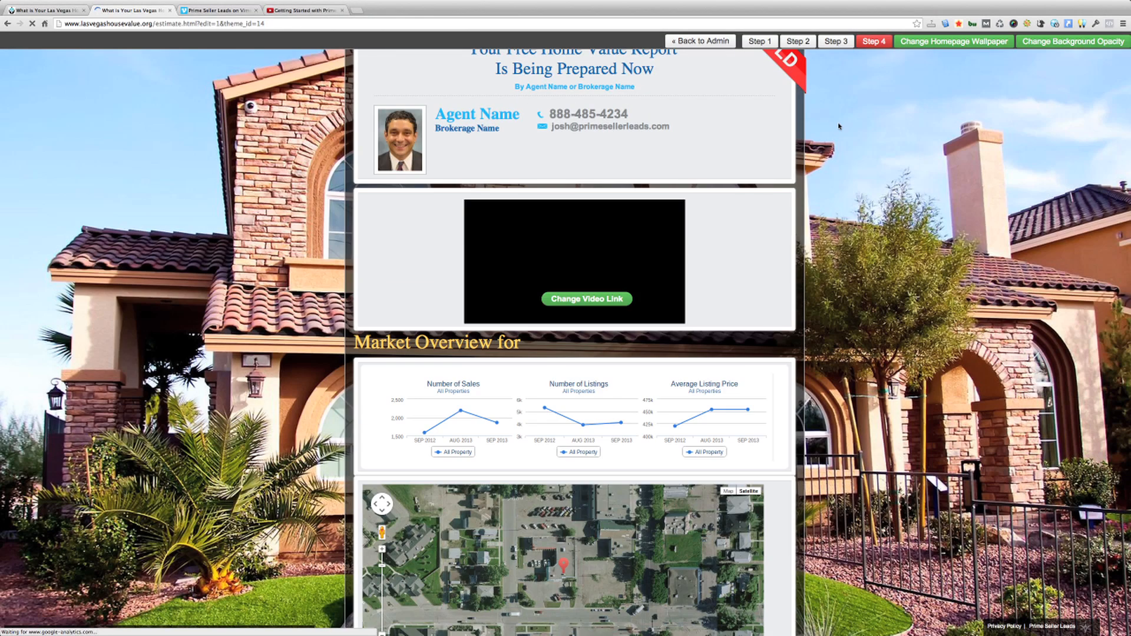
mouse_move(726, 221)
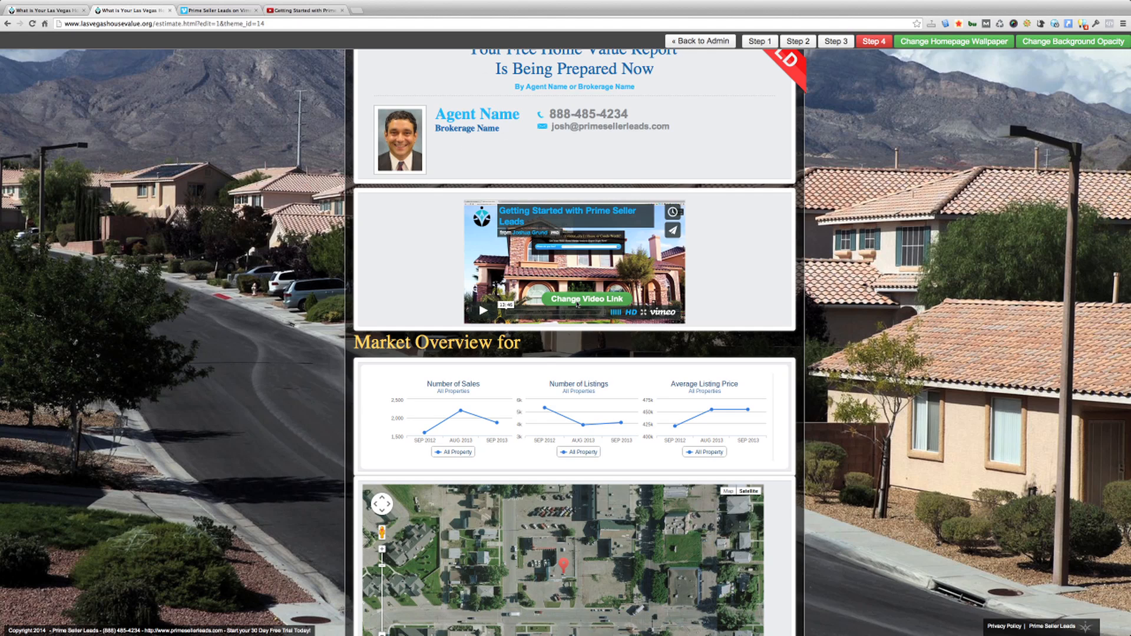
click(578, 299)
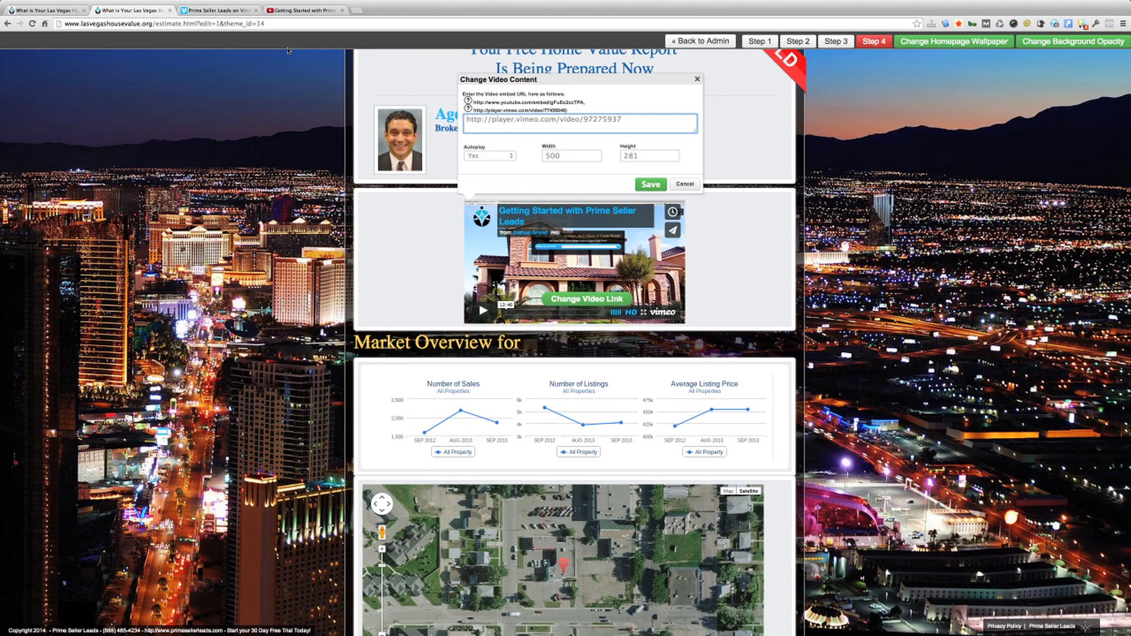
- Show the embed options in the Vimeo video's sharing dialog and set the embed width to 600 pixels
click(220, 12)
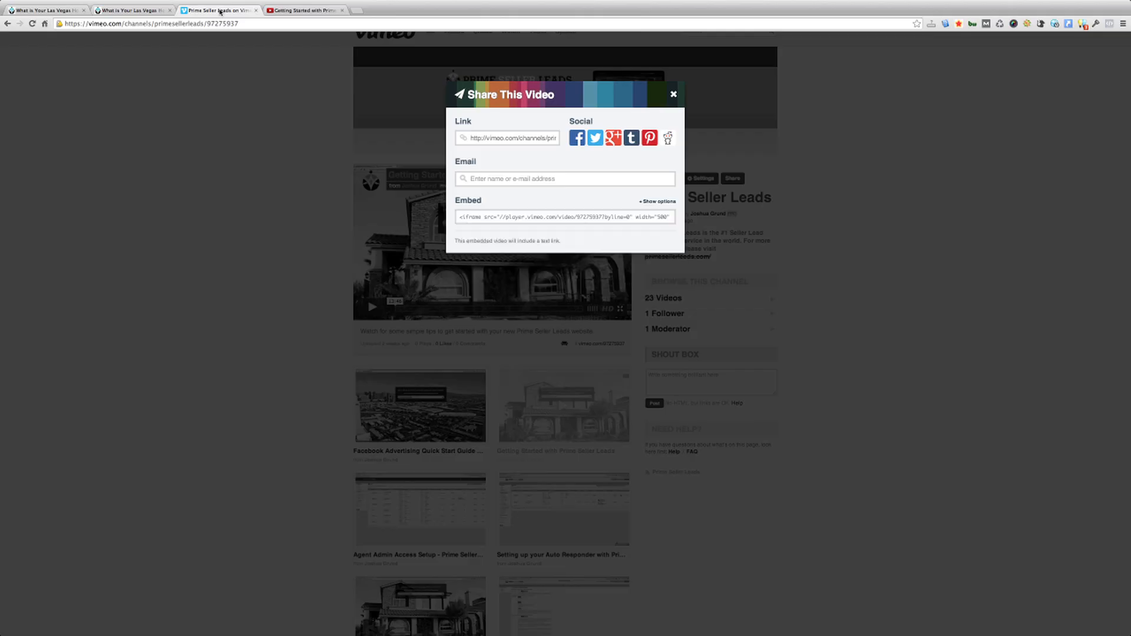
click(659, 204)
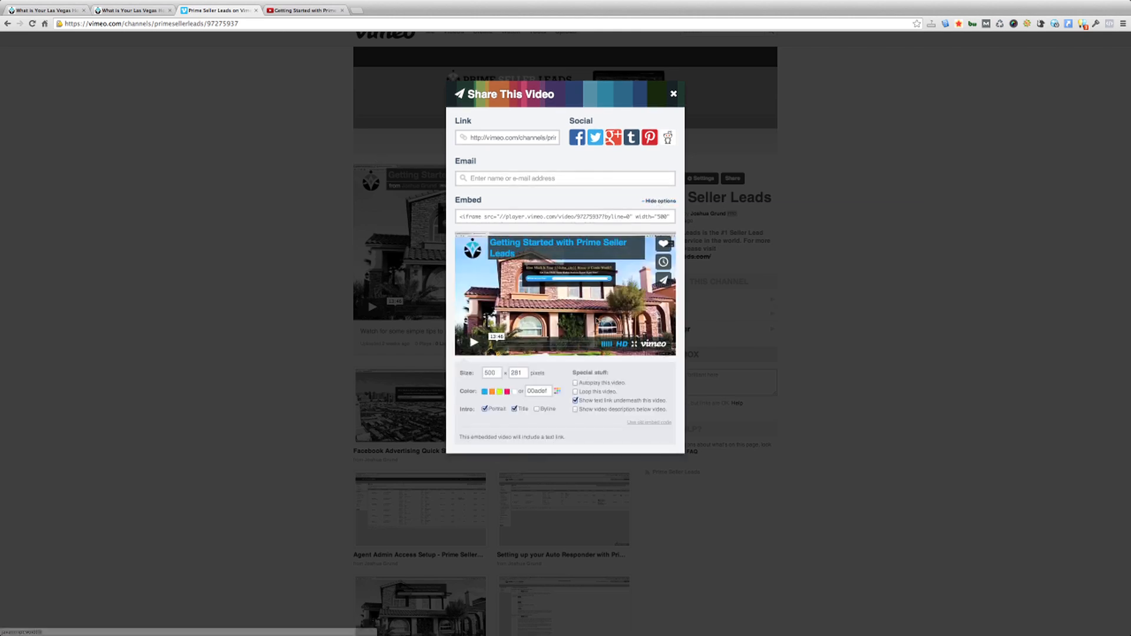
click(497, 374)
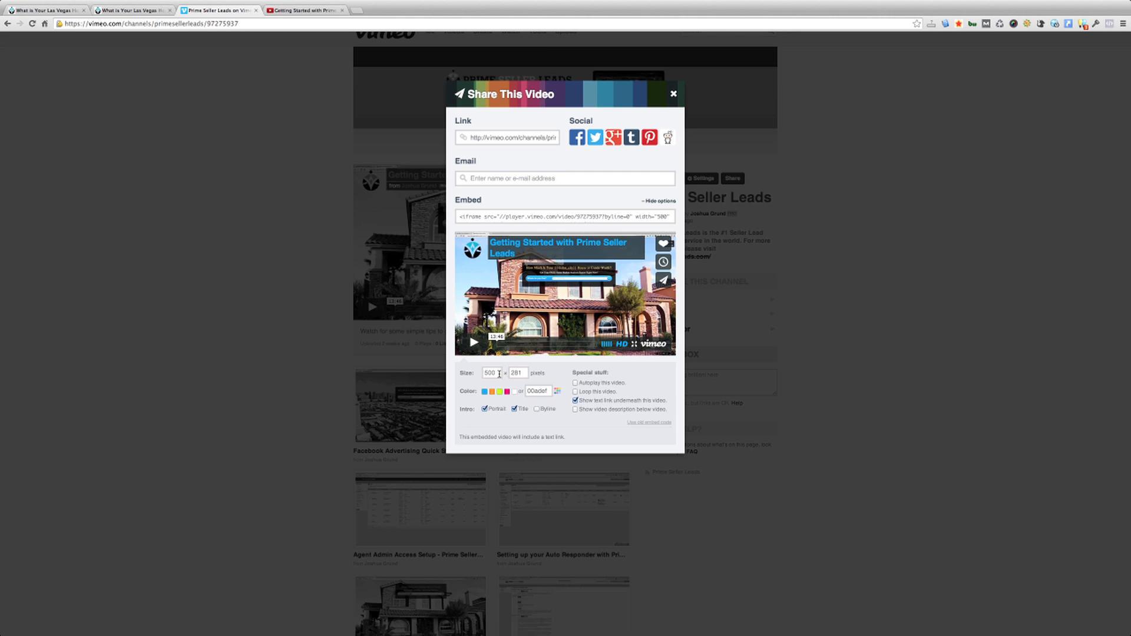
double_click(498, 373)
text(600)
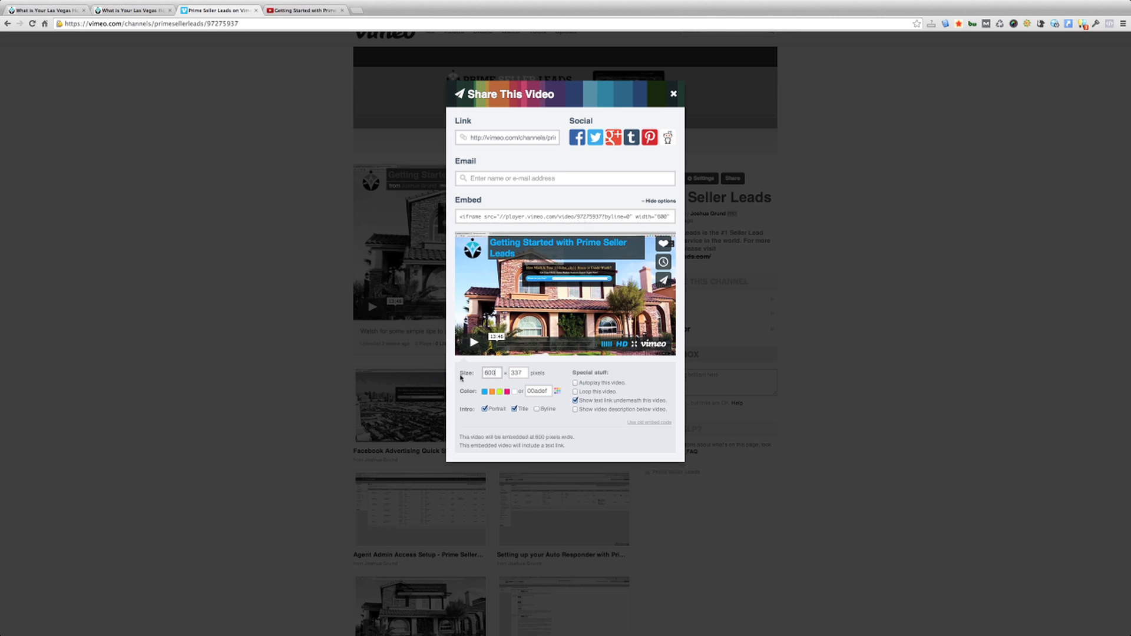
double_click(517, 373)
- Return to the Step 4 page editor and open the video's width for editing
click(129, 10)
click(571, 156)
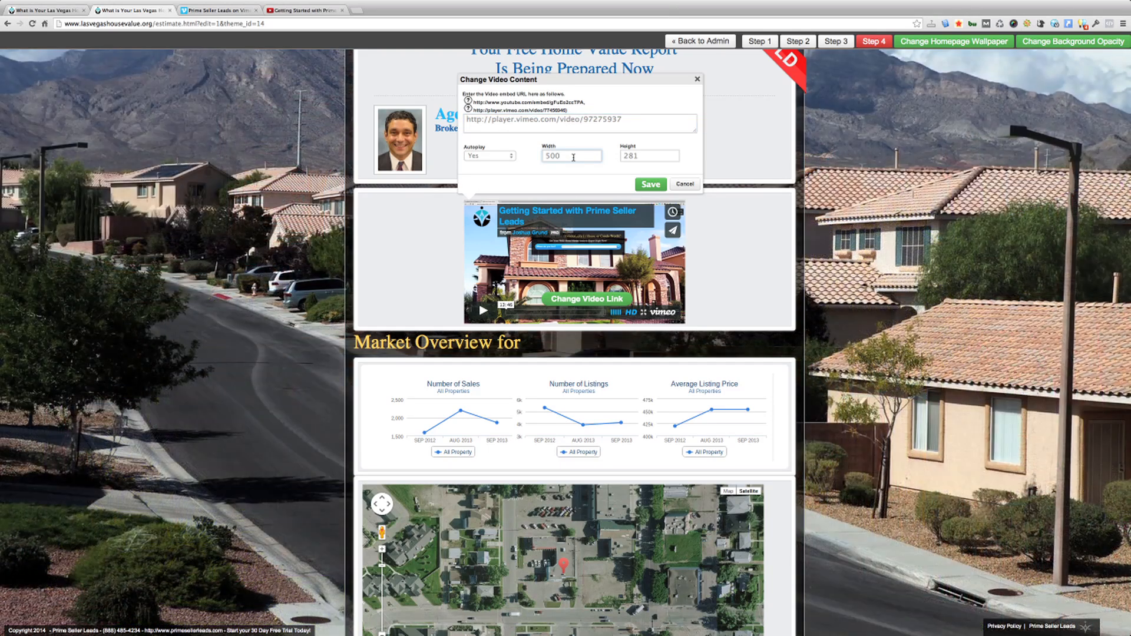
click(554, 157)
click(549, 162)
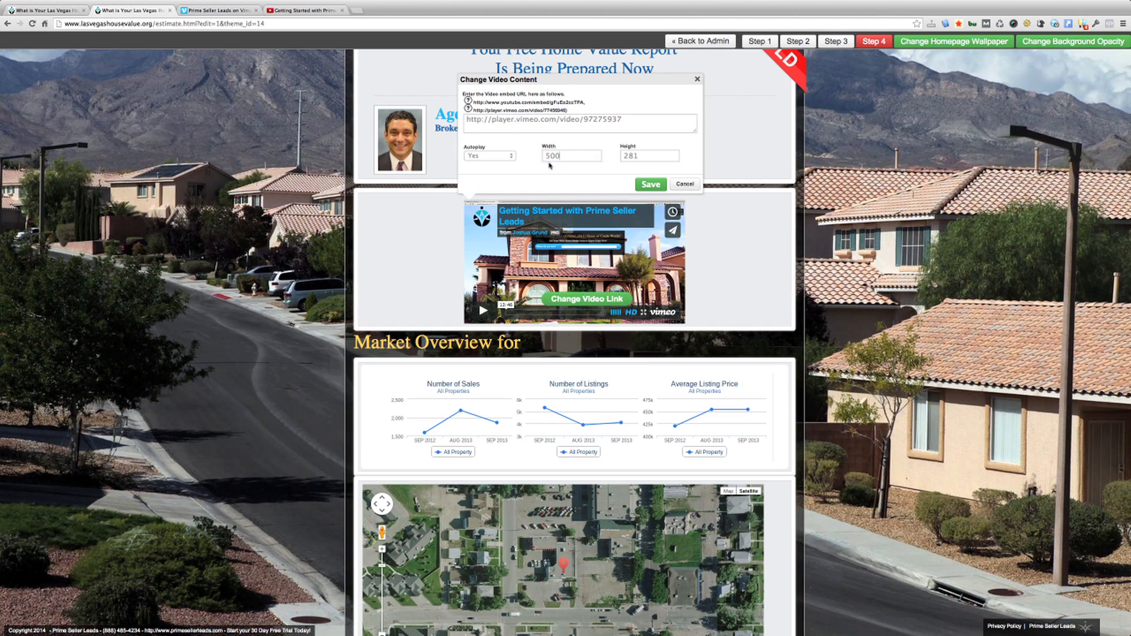